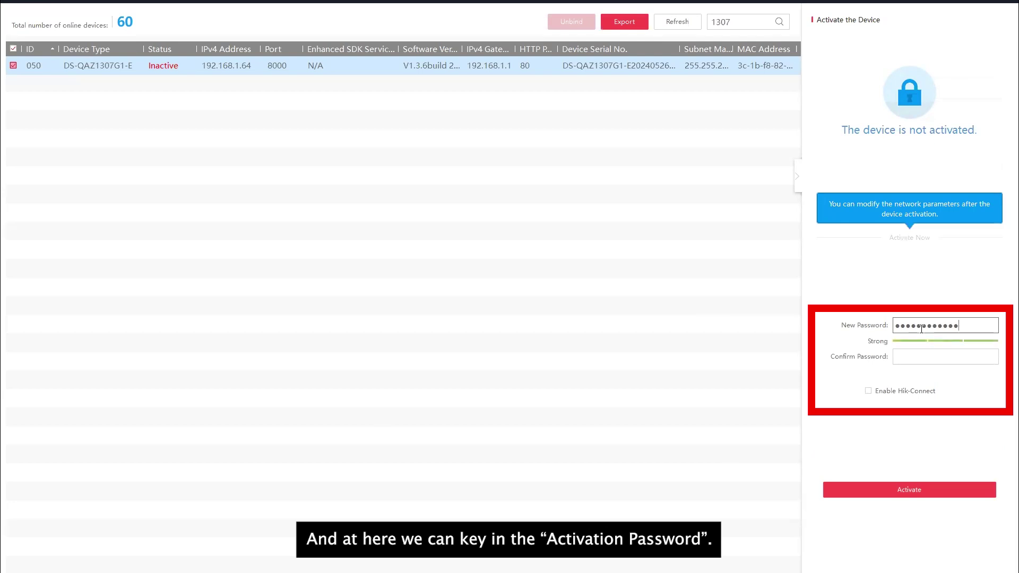
# Step: Activate the DS-QAZ1307G1-E horn speaker with a new, confirmed password
pyautogui.write('****')
pyautogui.press('Tab')
pyautogui.write('****************')
pyautogui.click(907, 488)
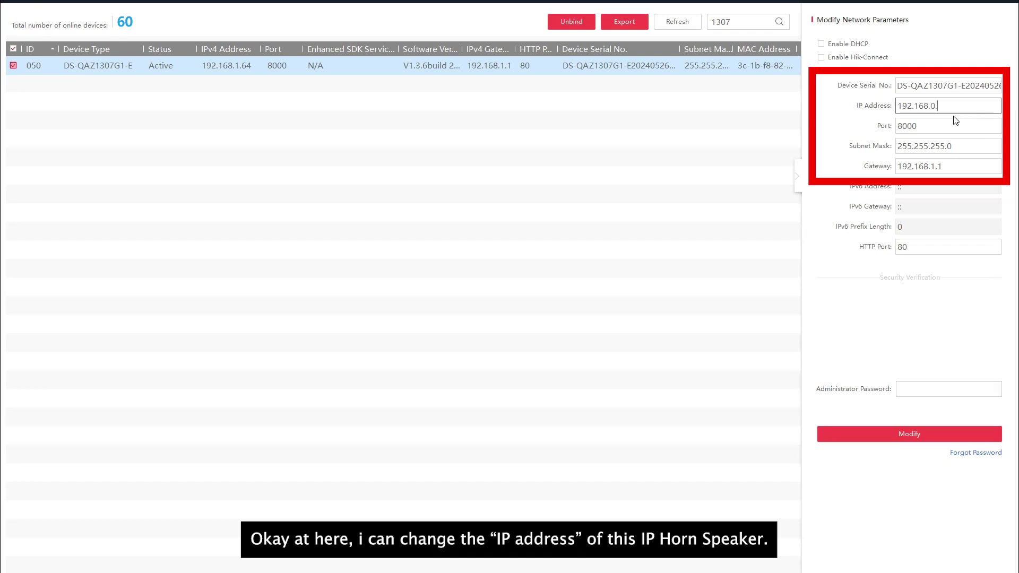
# Step: Change the speaker's IP to 192.168.0.195 and gateway to 192.168.0.1, authorizing with the admin password
pyautogui.write('195')
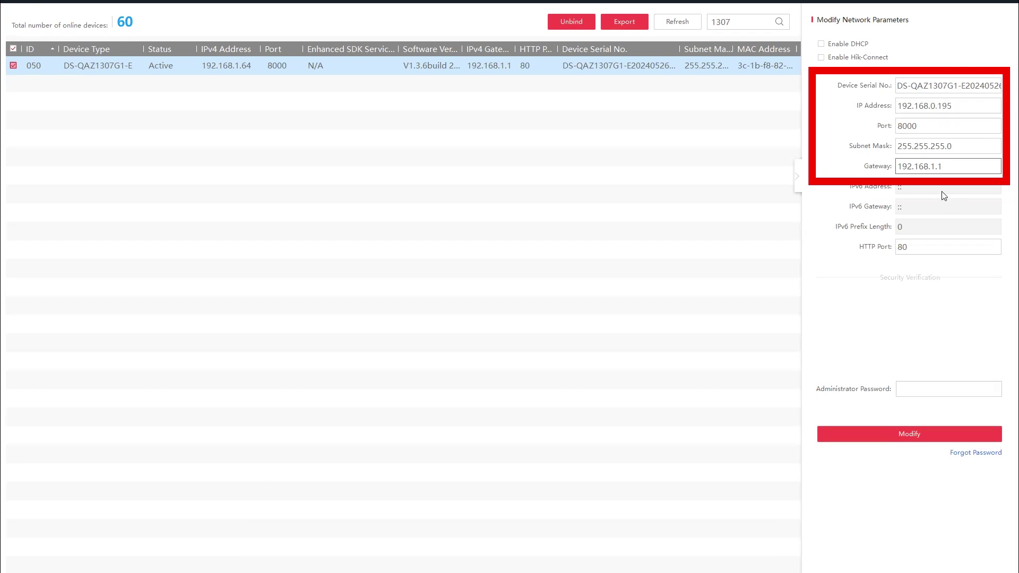
pyautogui.click(932, 389)
pyautogui.write('******')
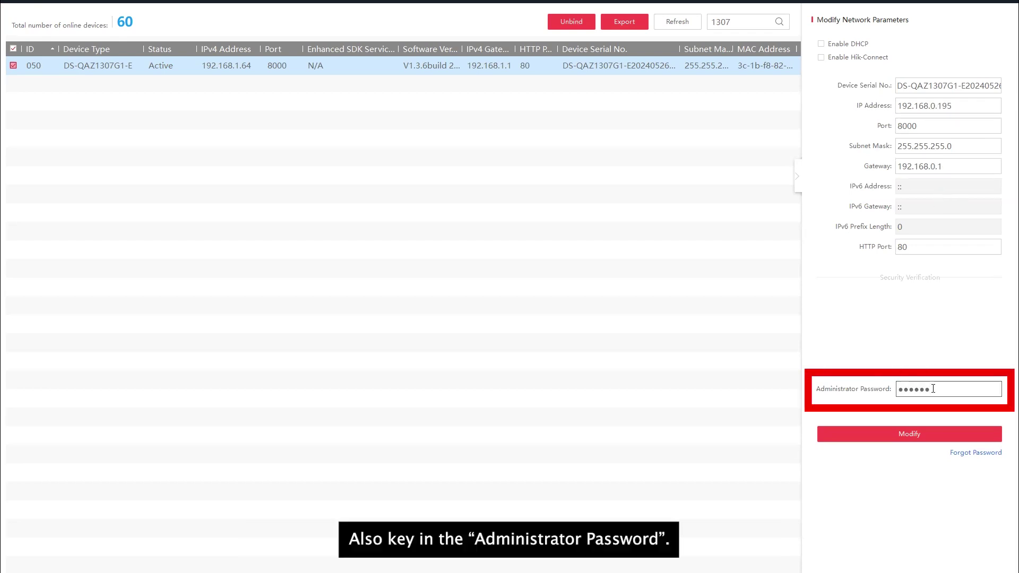
pyautogui.write('***')
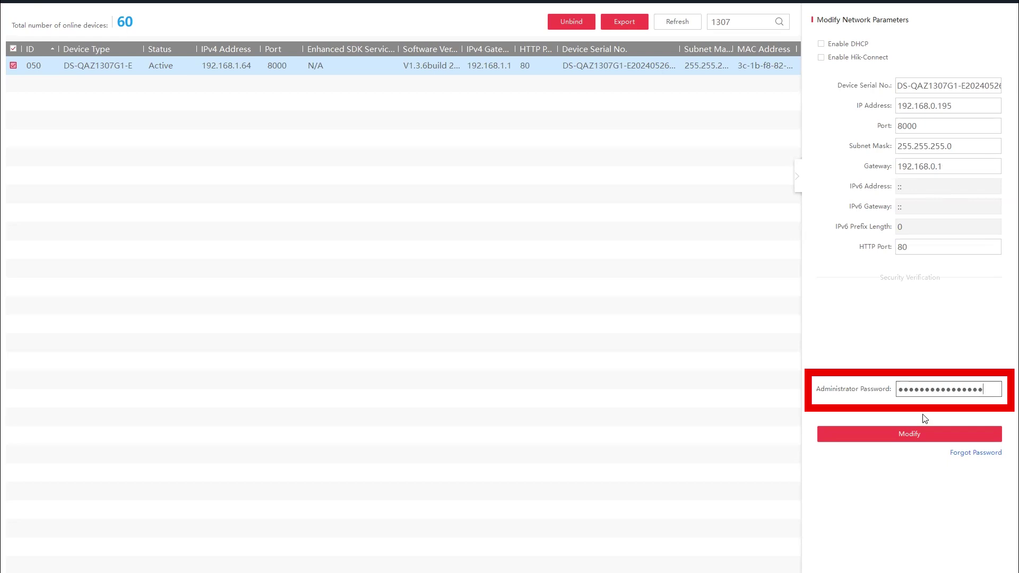
pyautogui.click(909, 434)
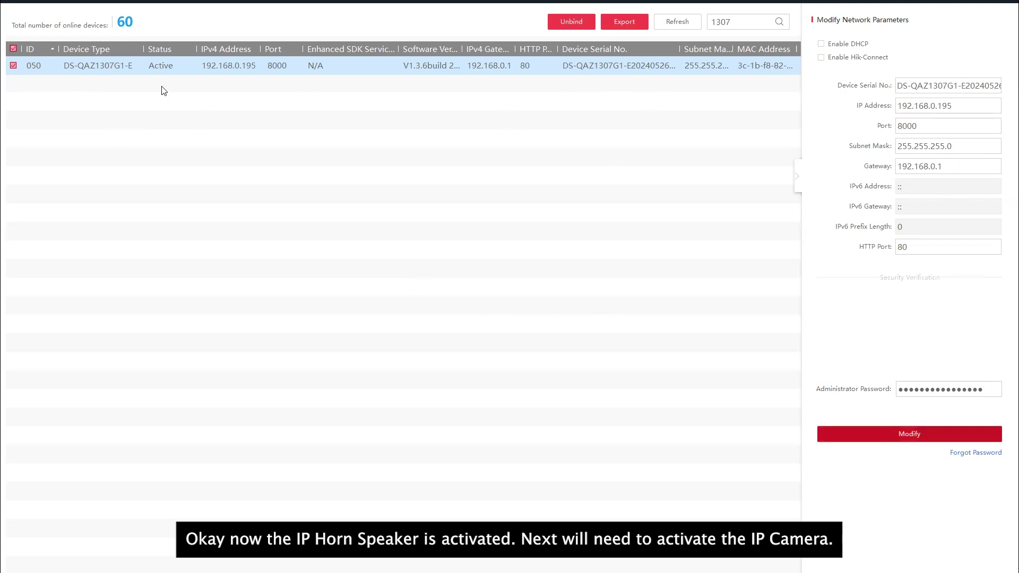
# Step: Switch the selection from the speaker to the DS-2CD2142FWD-I camera and activate it with a new password
pyautogui.click(14, 66)
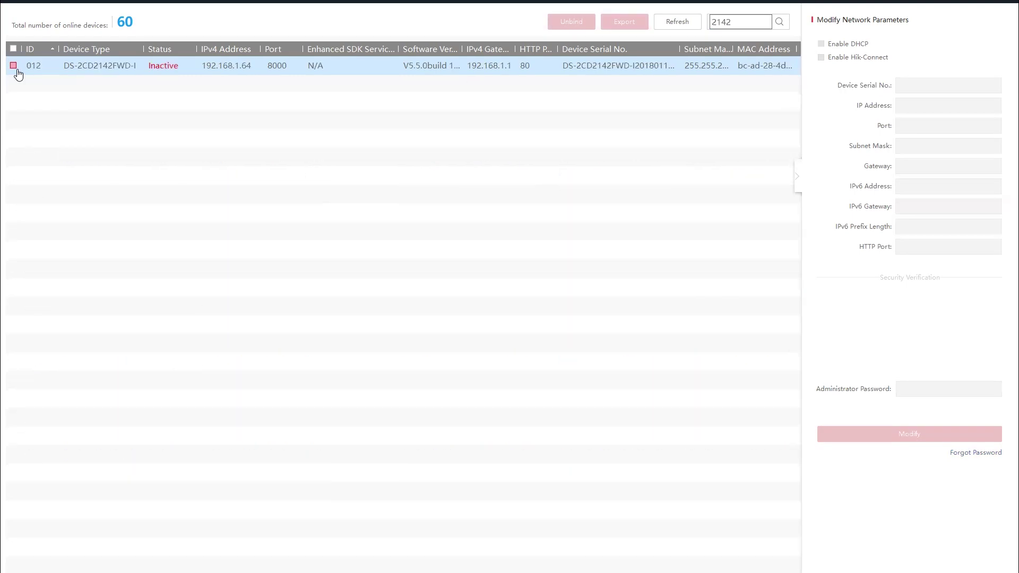
pyautogui.click(14, 66)
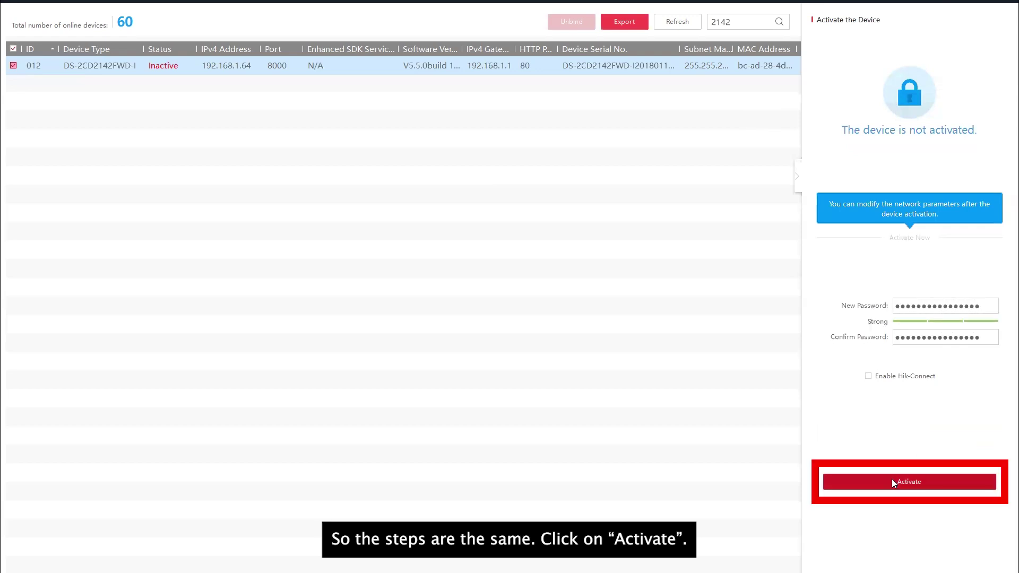
pyautogui.click(892, 481)
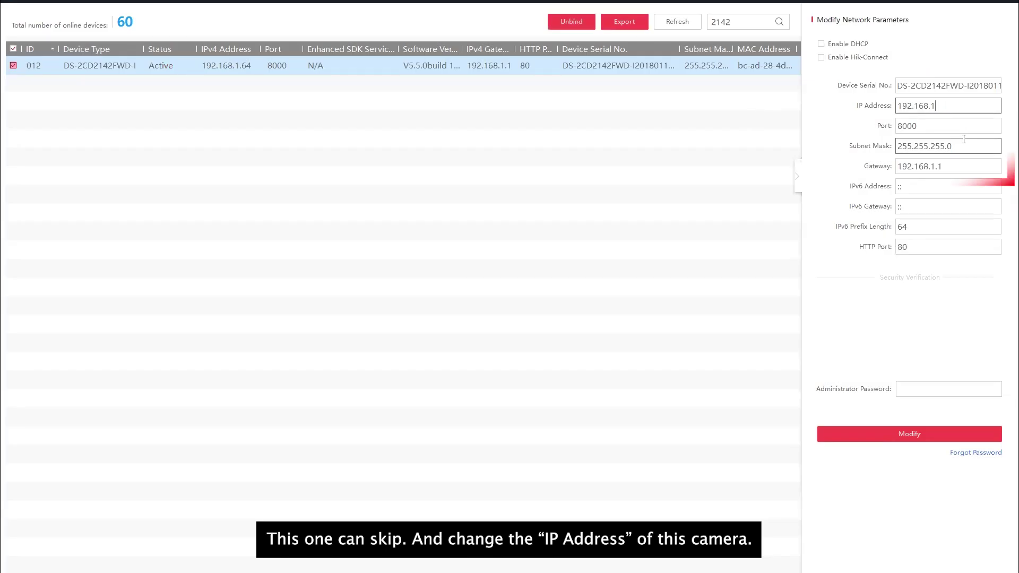
# Step: Set the camera's IP to 192.168.0.196 and gateway to 192.168.0.1, authorizing with the admin password
pyautogui.press('BackSpace')
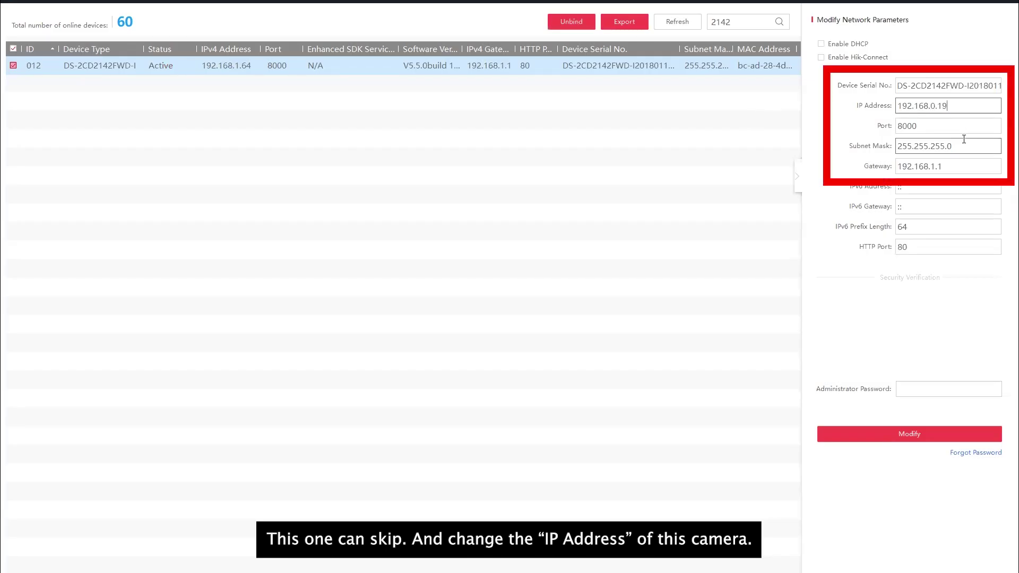
pyautogui.write('6')
pyautogui.click(935, 166)
pyautogui.press('BackSpace')
pyautogui.write('0')
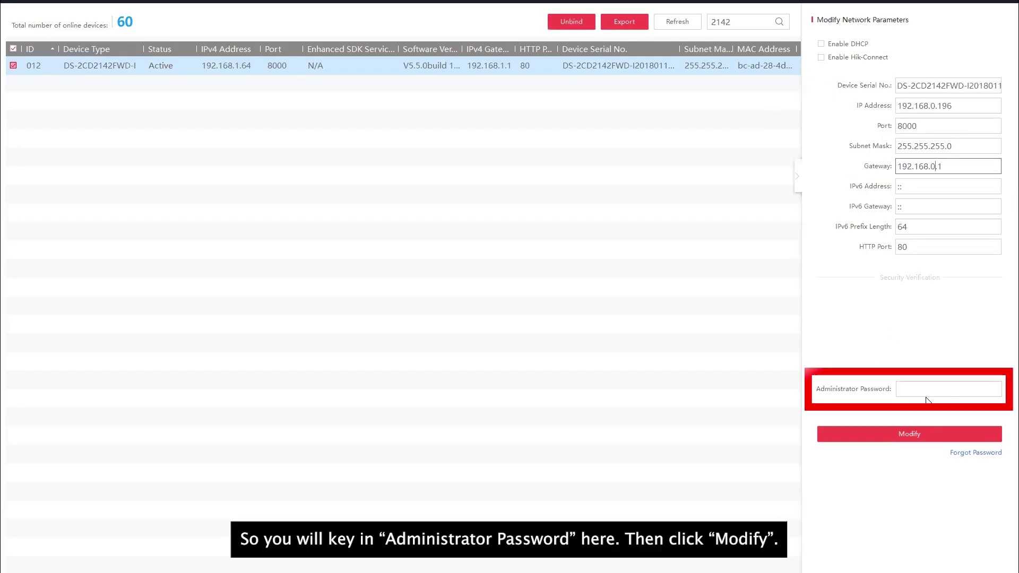
pyautogui.click(924, 390)
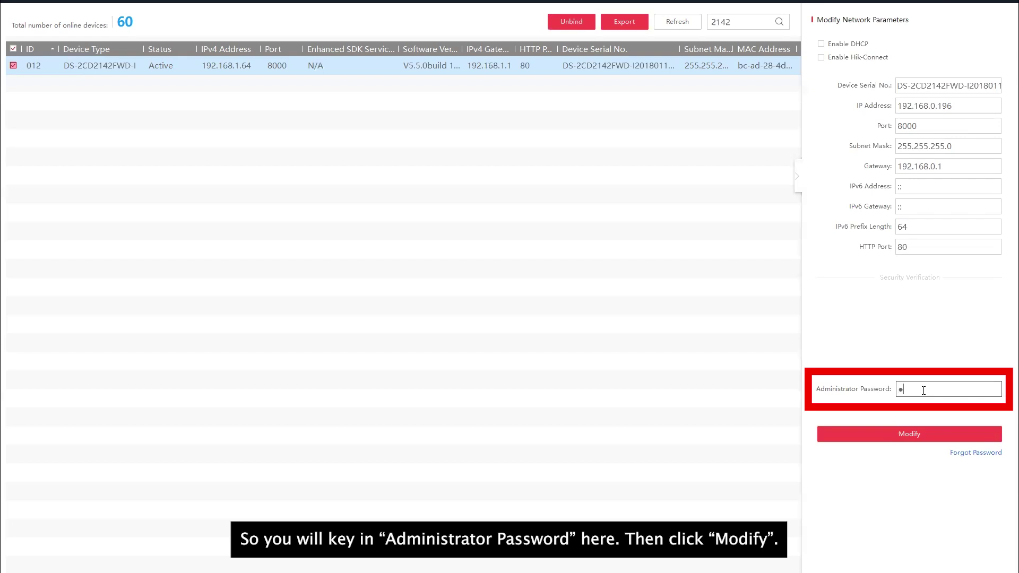
pyautogui.click(917, 435)
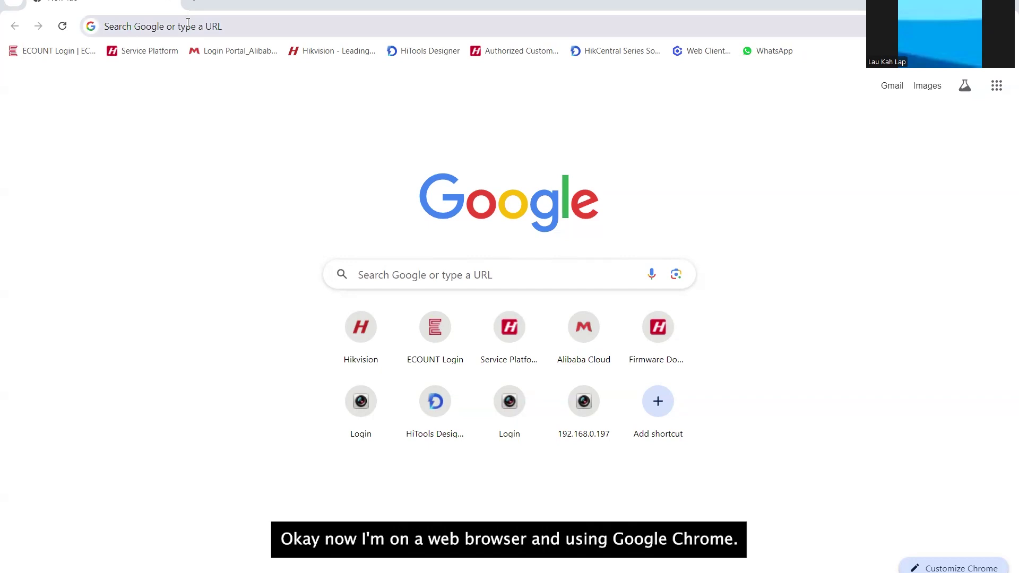
# Step: Open 192.168.0.195 in the browser and log in to the horn speaker as admin
pyautogui.click(188, 22)
pyautogui.write('192.168.0.')
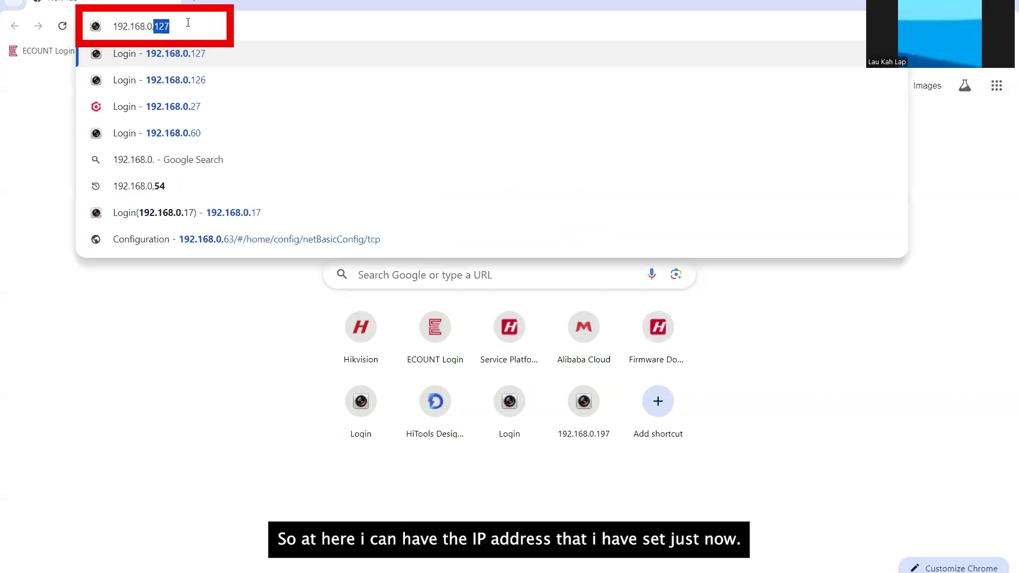
pyautogui.write('195')
pyautogui.press('Return')
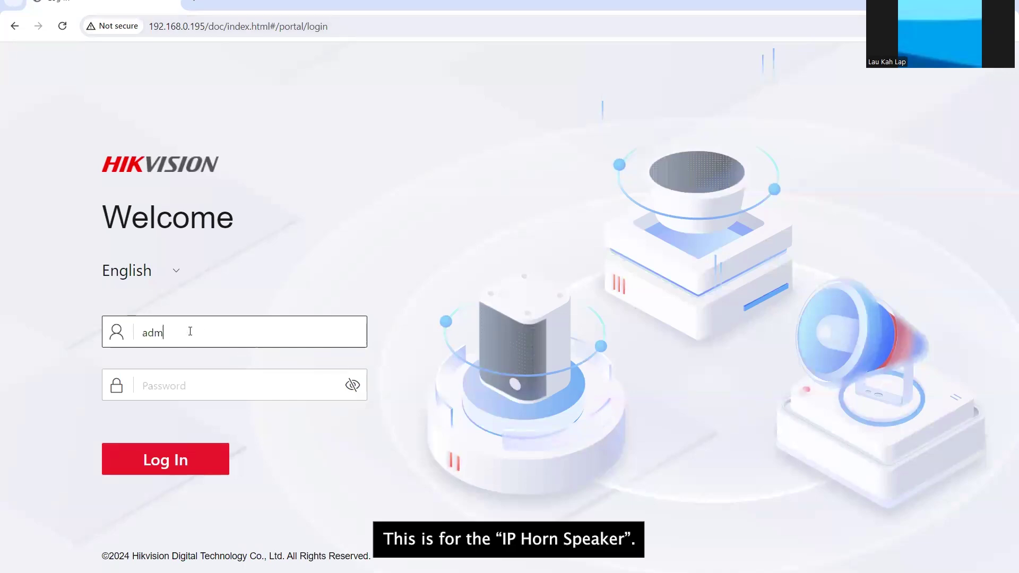
pyautogui.click(190, 331)
pyautogui.write('admin')
pyautogui.press('Tab')
pyautogui.write('****************')
pyautogui.click(155, 460)
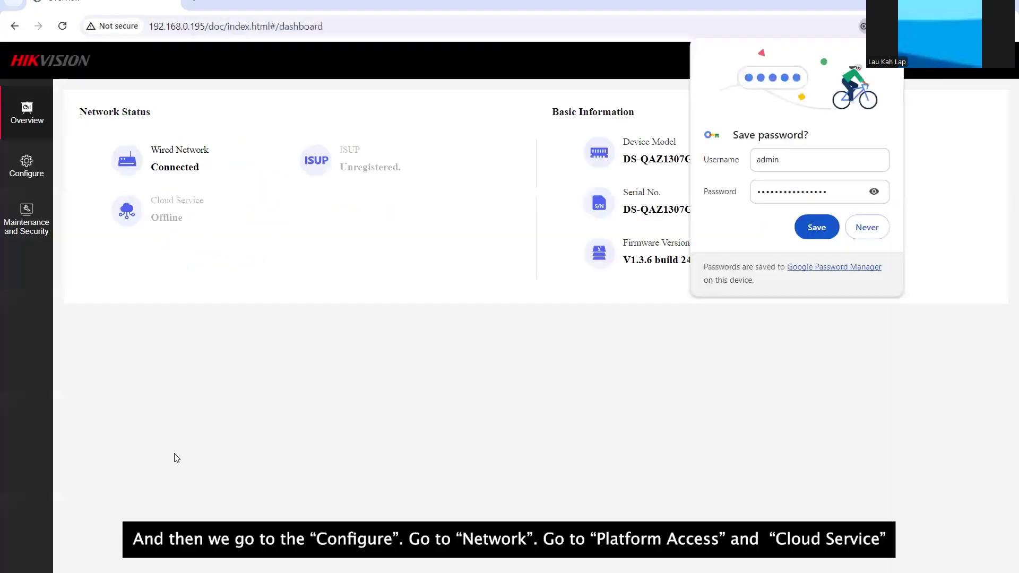
# Step: Enable the Hik-Connect cloud service with a verification code, save, and refresh until it shows Online
pyautogui.click(26, 167)
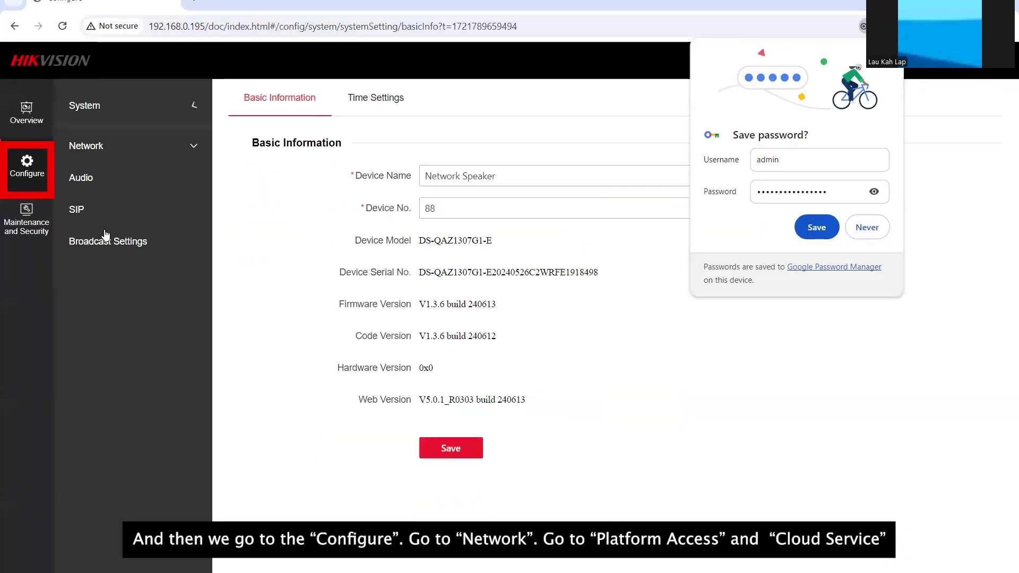
pyautogui.click(88, 200)
pyautogui.click(118, 232)
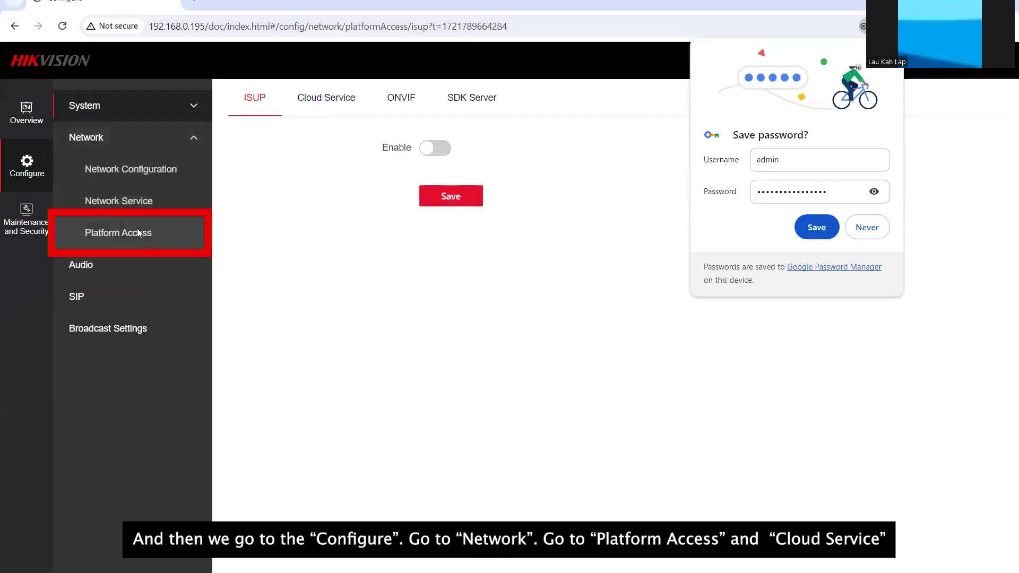
pyautogui.click(307, 105)
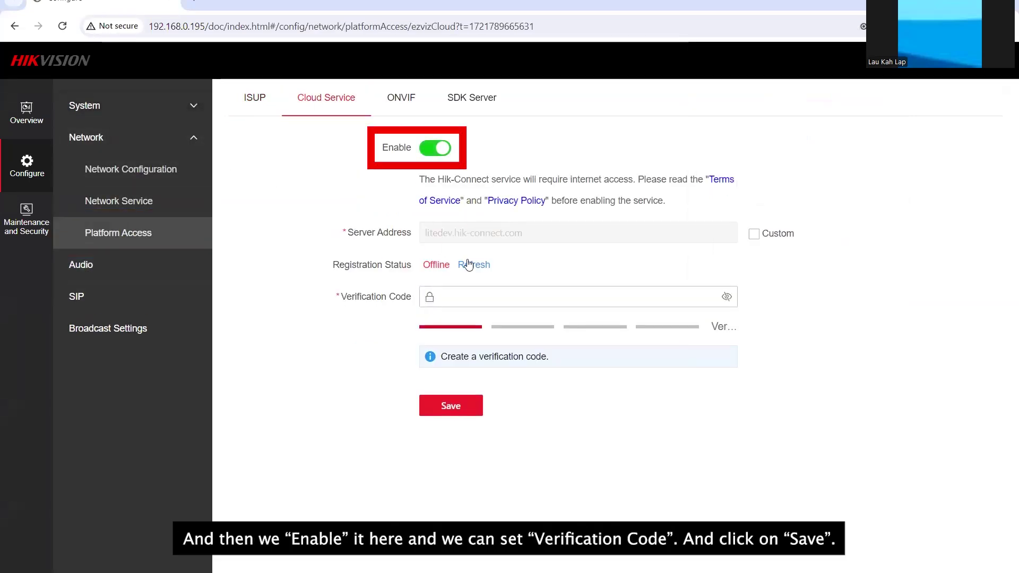
pyautogui.click(548, 295)
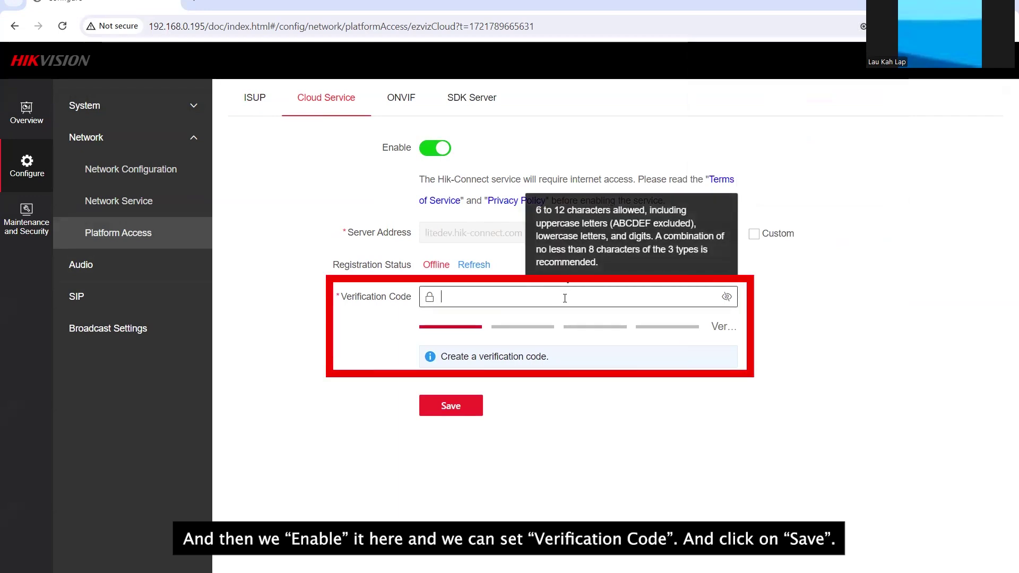
pyautogui.write('••••••••')
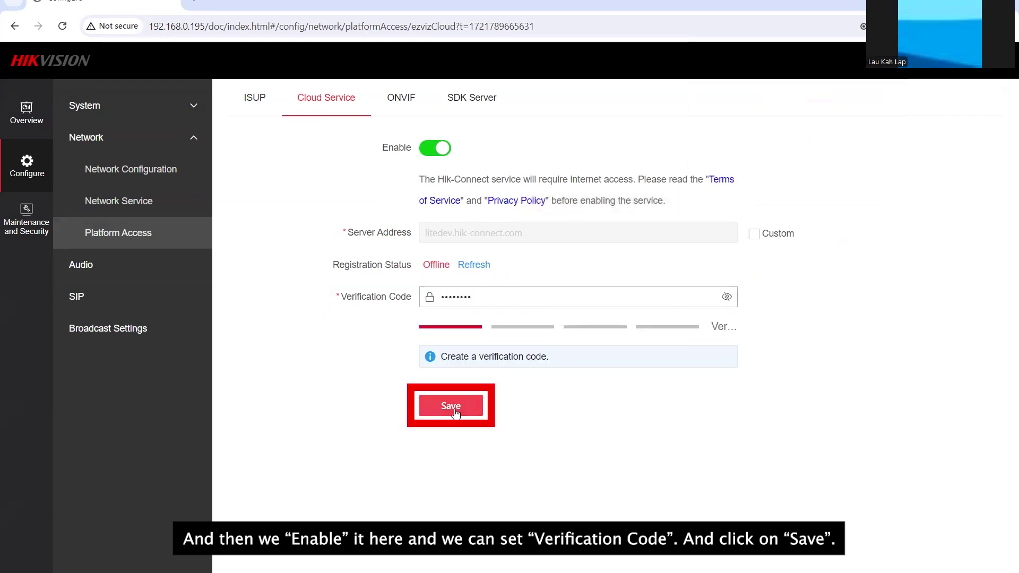
pyautogui.click(455, 410)
pyautogui.click(474, 265)
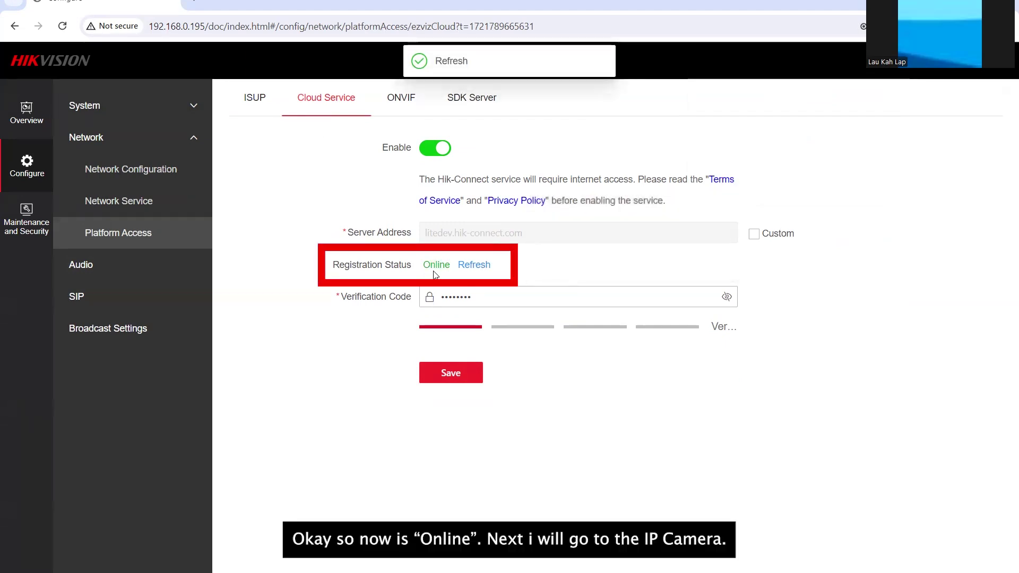
pyautogui.click(196, 3)
# Step: Load the camera's web interface and go to Network > Advanced Settings > Platform Access
pyautogui.write('192.1')
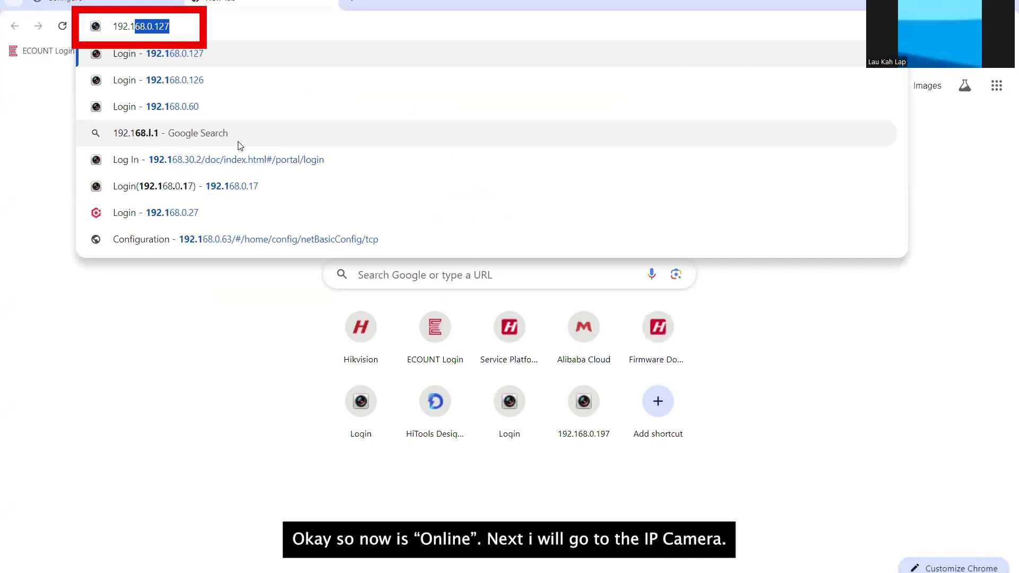
pyautogui.write('68.0.196/doc/page/preview.asp')
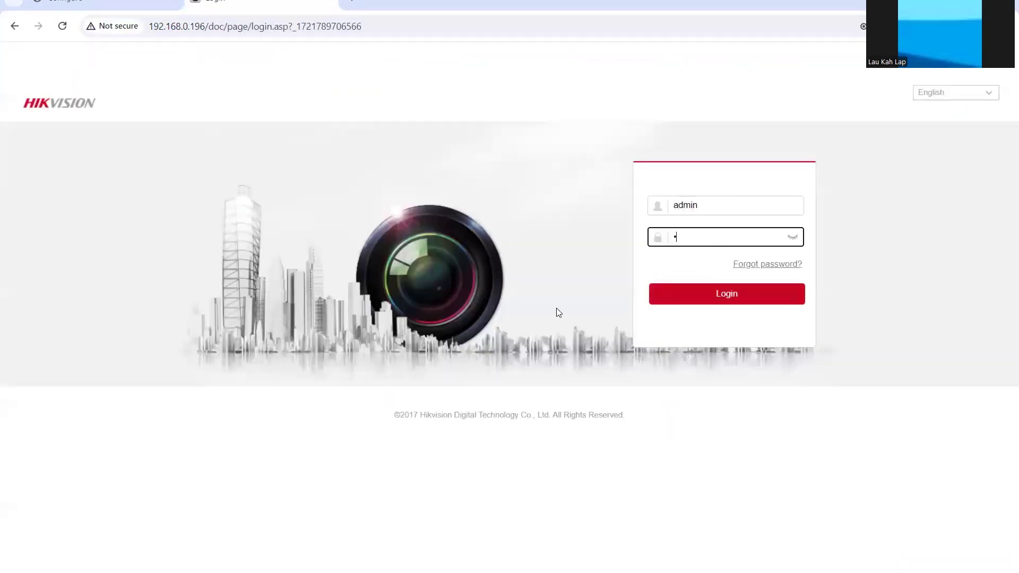
pyautogui.press('Return')
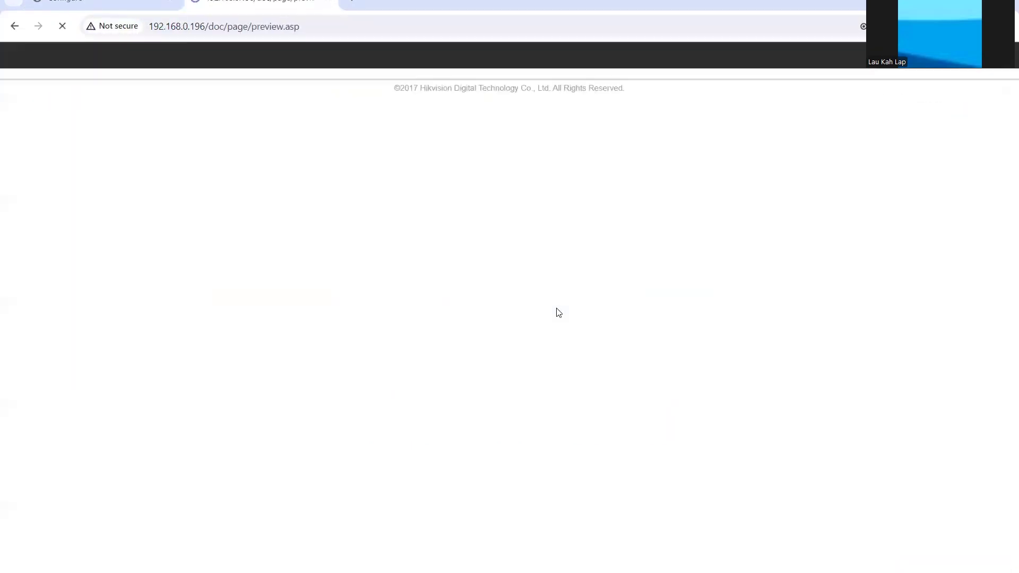
pyautogui.click(413, 65)
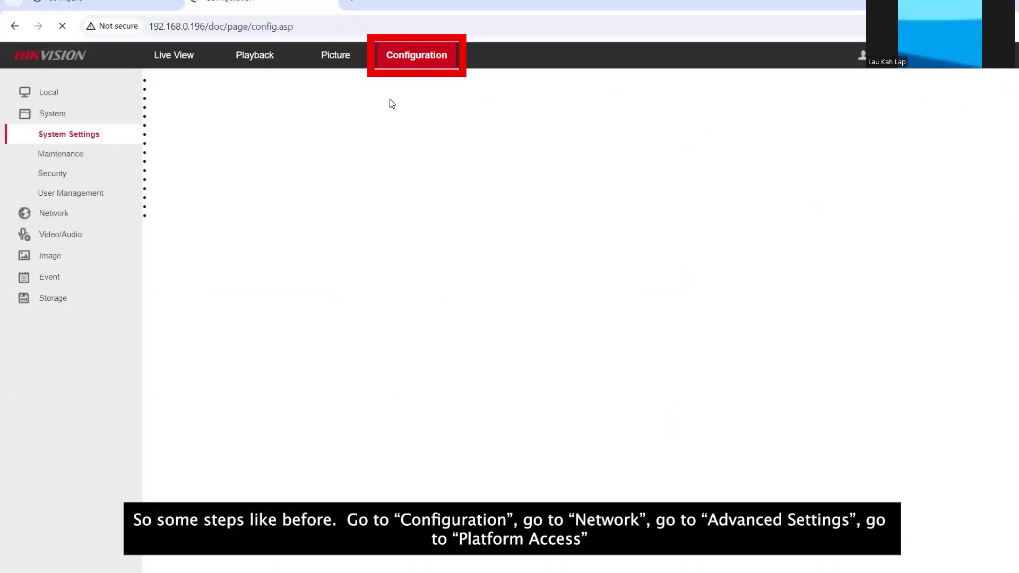
pyautogui.click(67, 210)
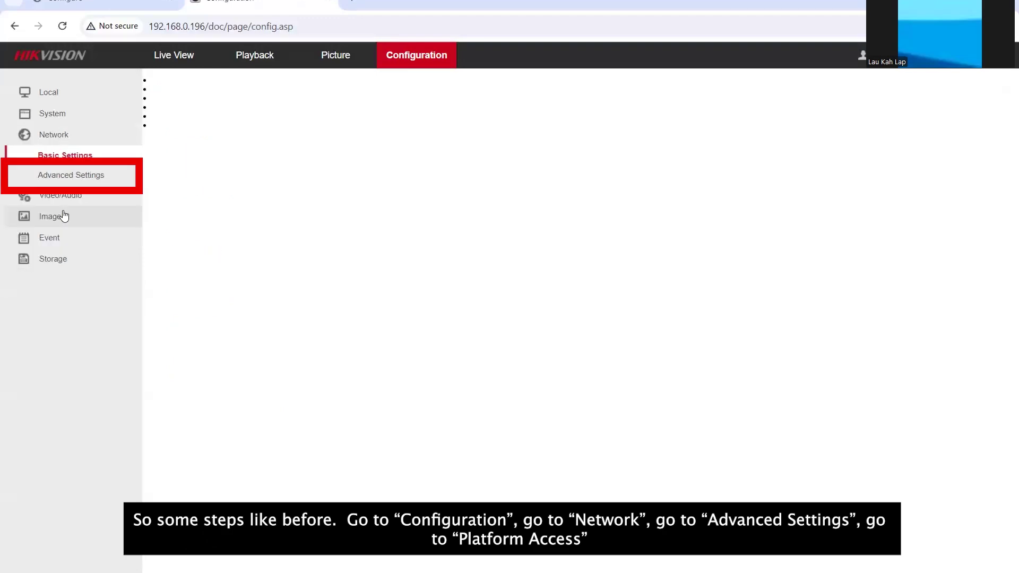
pyautogui.click(83, 181)
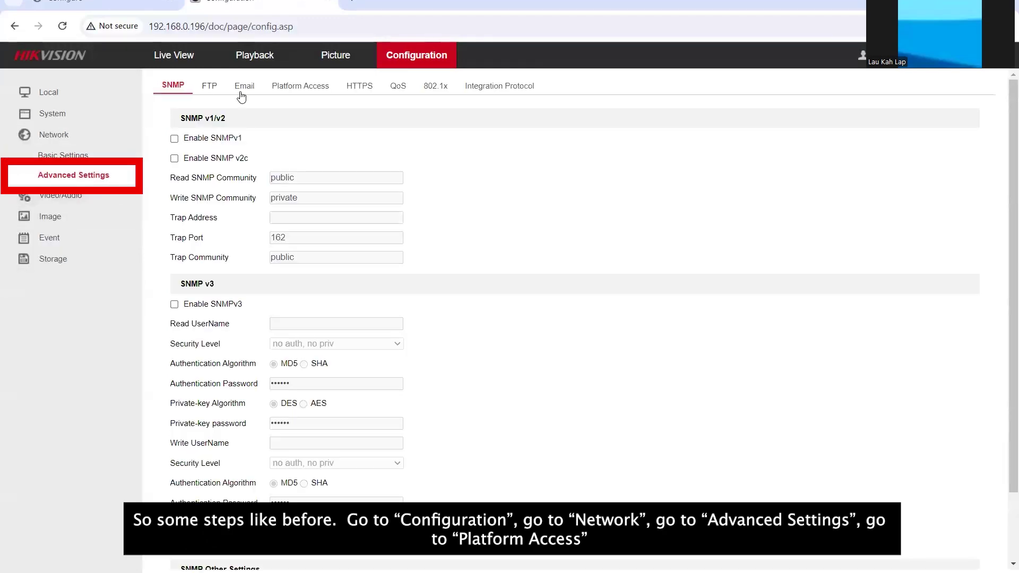
pyautogui.click(300, 85)
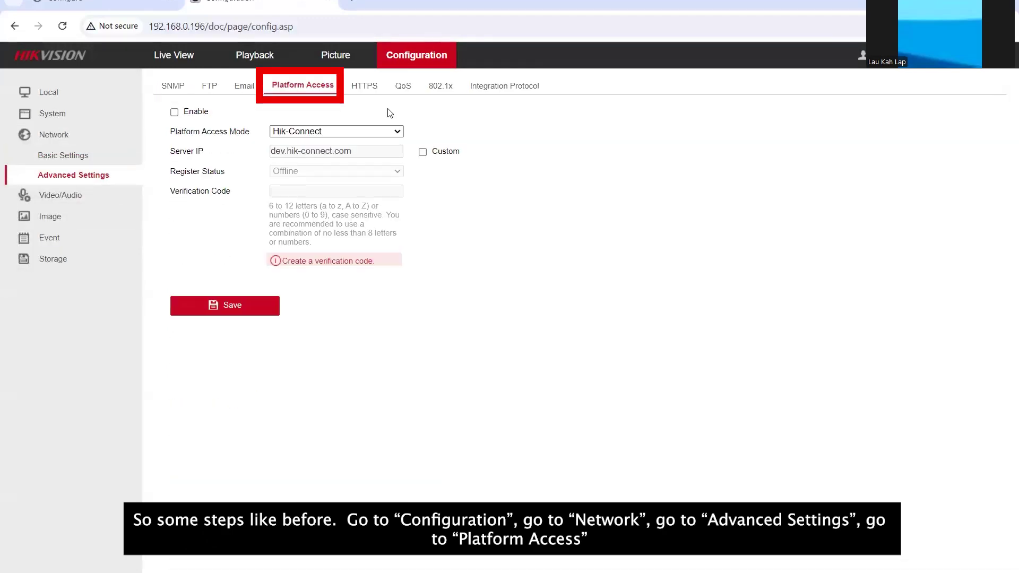
# Step: Enable Hik-Connect platform access with a new, confirmed verification code and save it
pyautogui.click(174, 112)
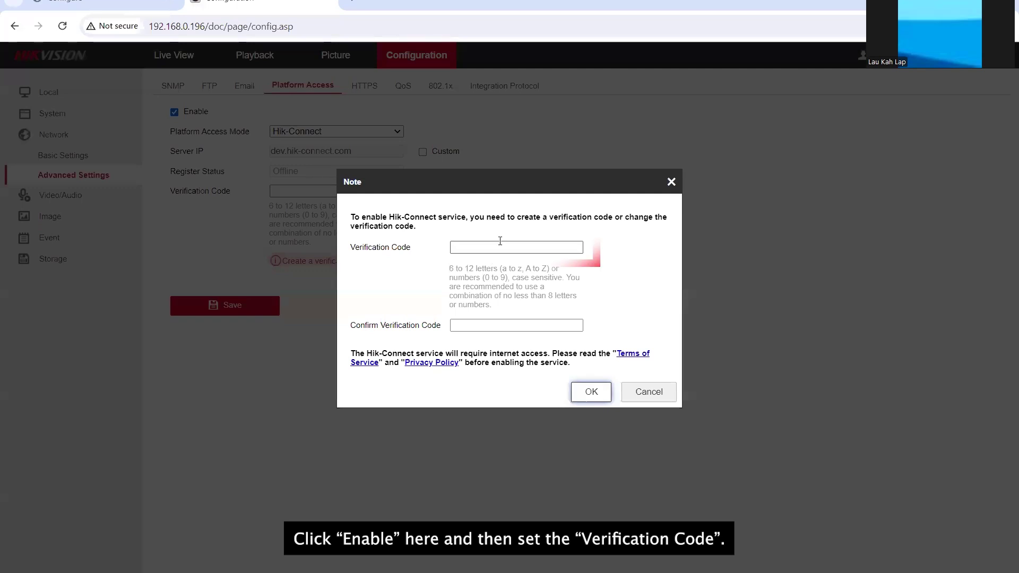
pyautogui.write('abcd')
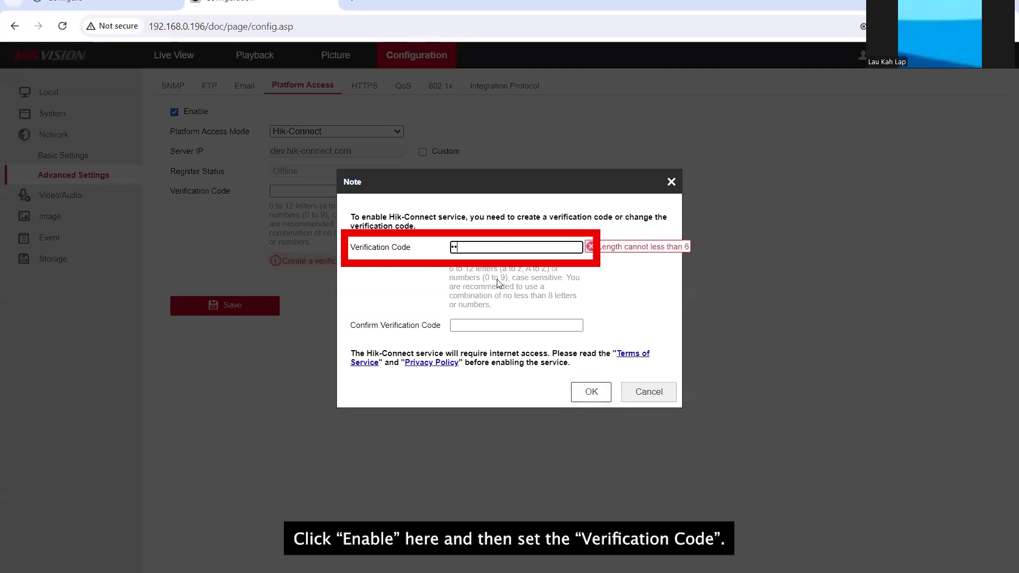
pyautogui.press('Tab')
pyautogui.write('abcd1234')
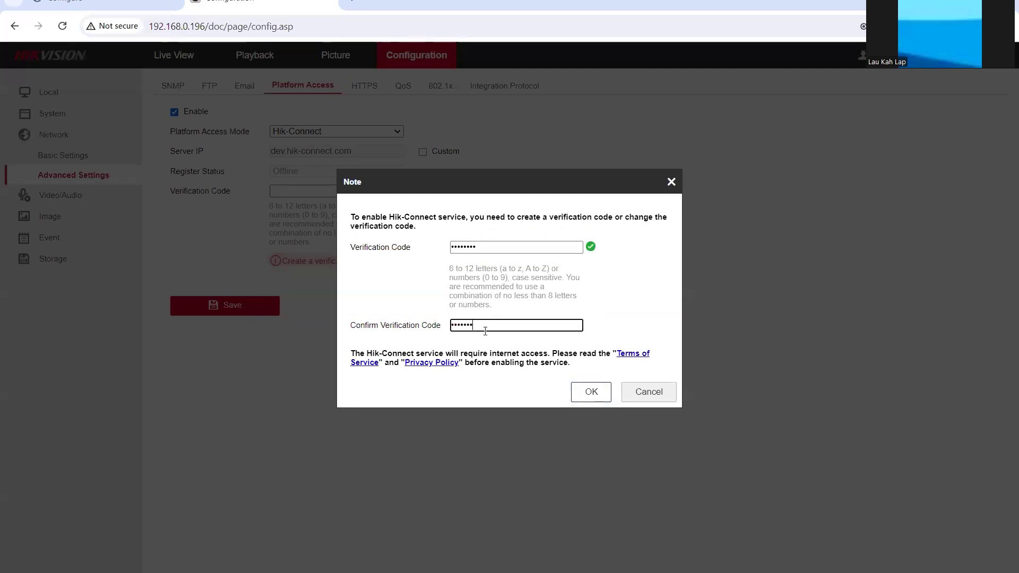
pyautogui.click(586, 399)
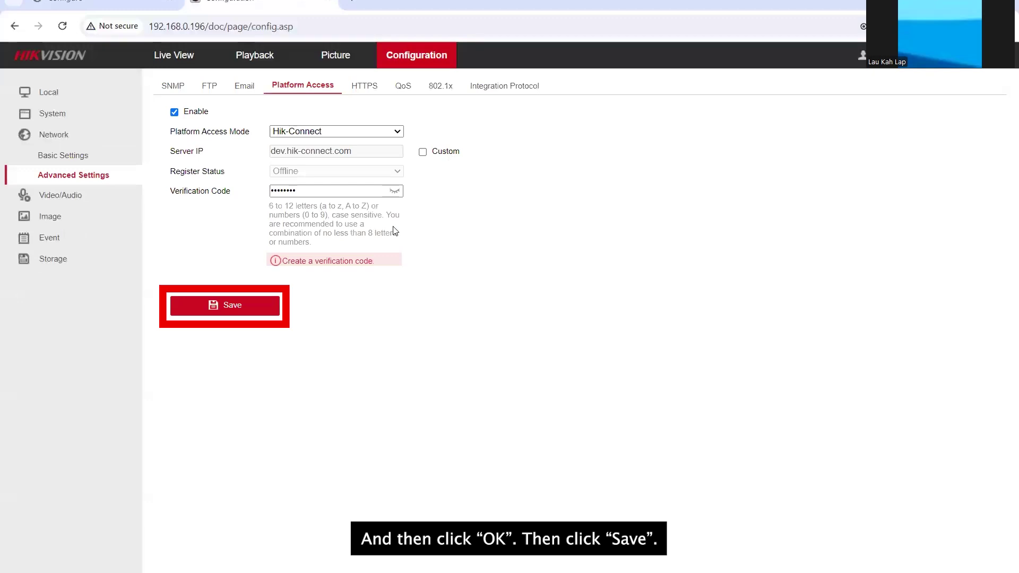
pyautogui.click(243, 315)
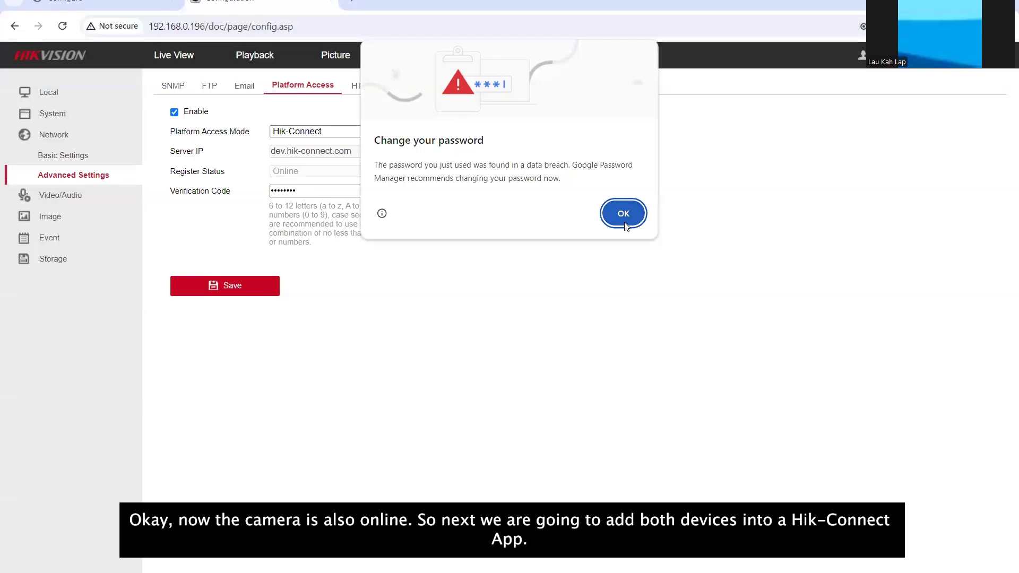
pyautogui.click(623, 214)
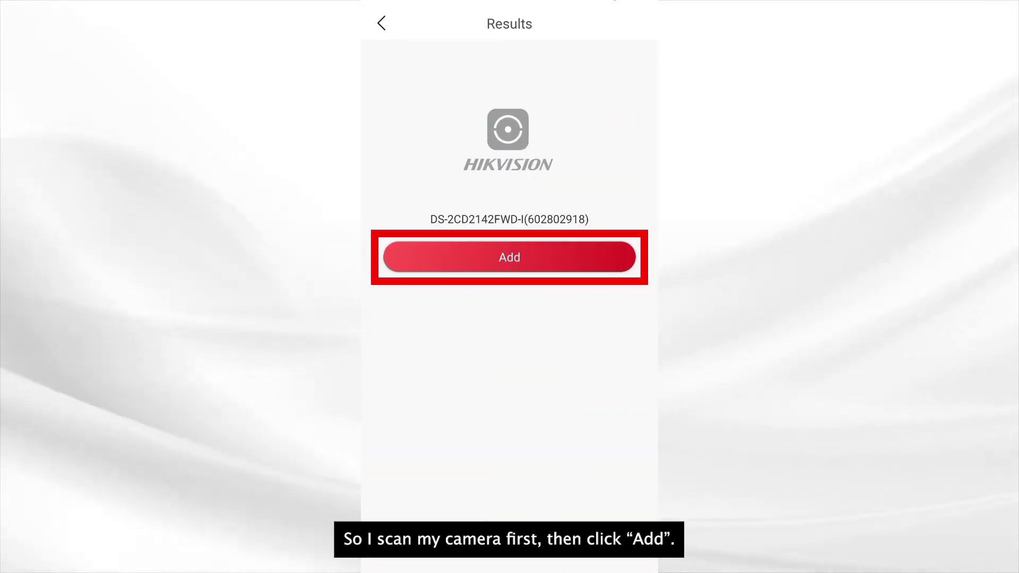
# Step: Add the scanned DS-2CD2142FWD-I camera to the account using its verification code
pyautogui.click(558, 258)
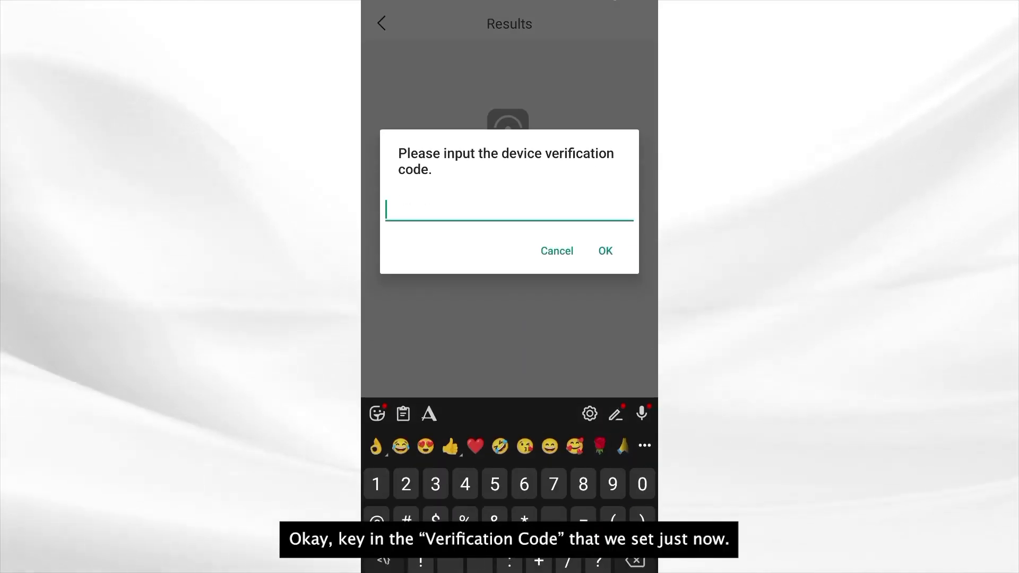
pyautogui.write('12345')
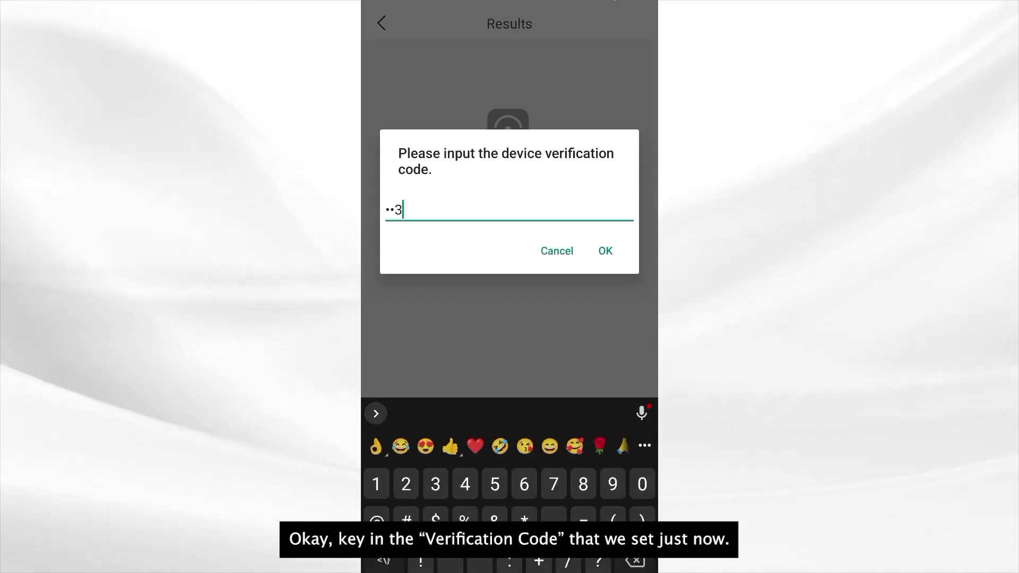
pyautogui.click(605, 251)
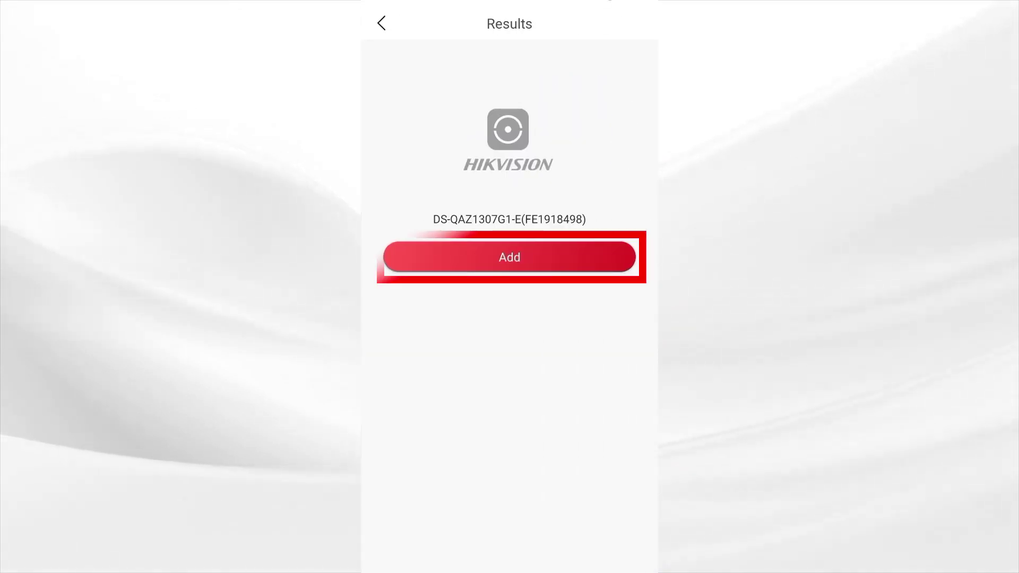
# Step: Add the DS-QAZ1307G1-E horn speaker with its verification code and bring up its camera linking list
pyautogui.click(559, 262)
pyautogui.click(547, 324)
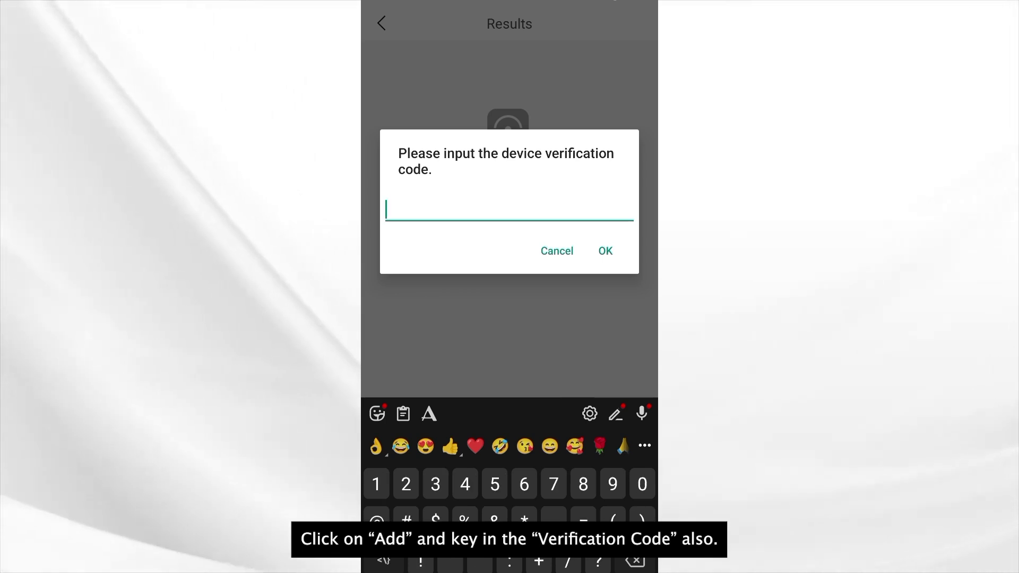
pyautogui.write('••3•••7')
pyautogui.click(605, 251)
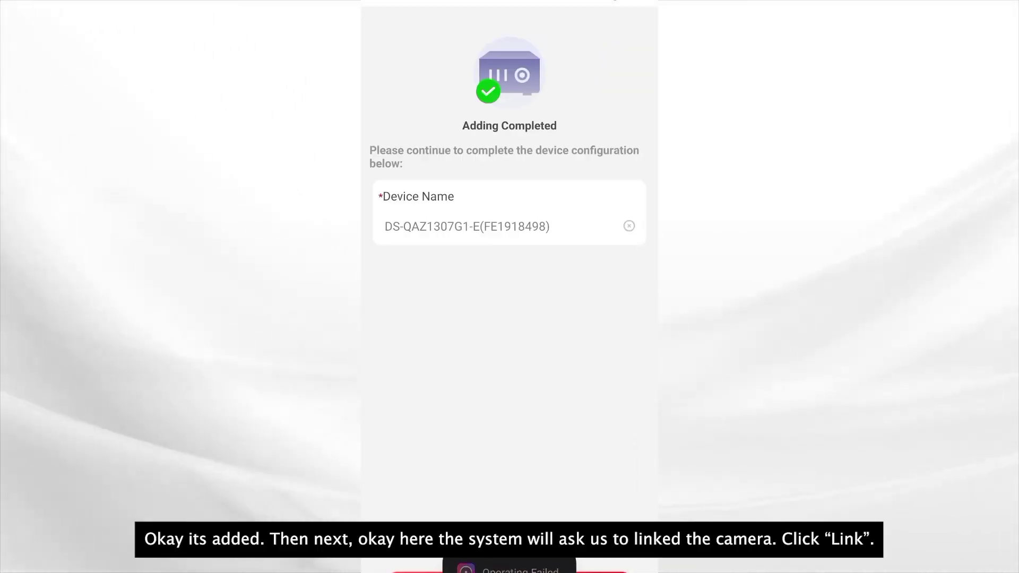
pyautogui.click(509, 571)
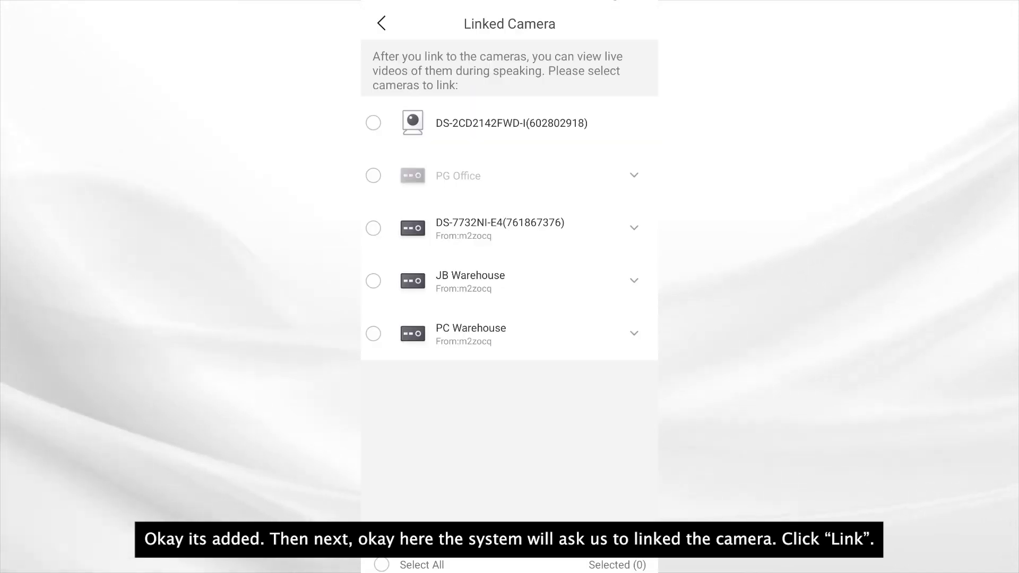
# Step: Link the DS-2CD2142FWD-I camera to the horn speaker and go back to the device list
pyautogui.click(373, 123)
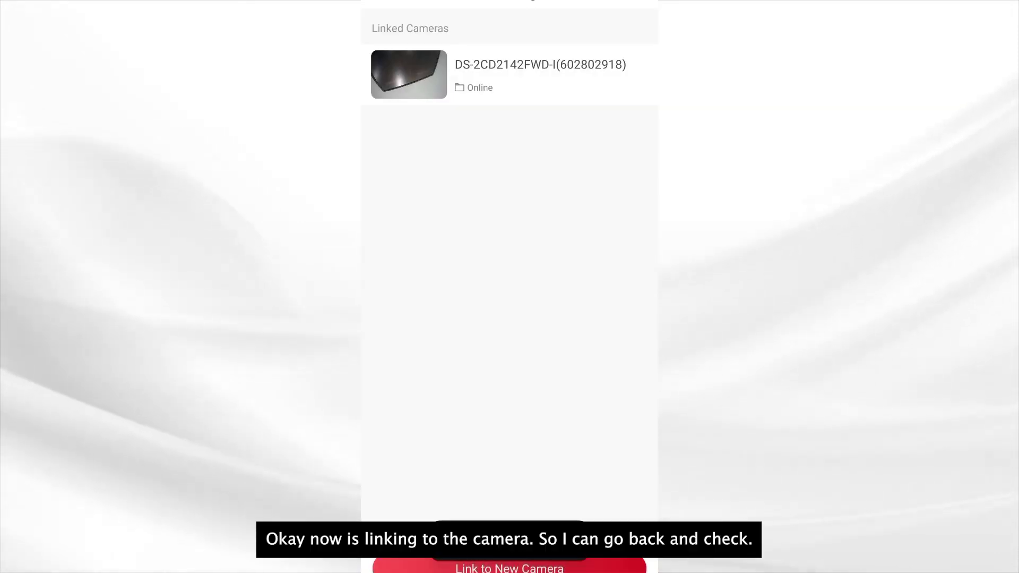
pyautogui.press('Escape')
pyautogui.press('Escape')
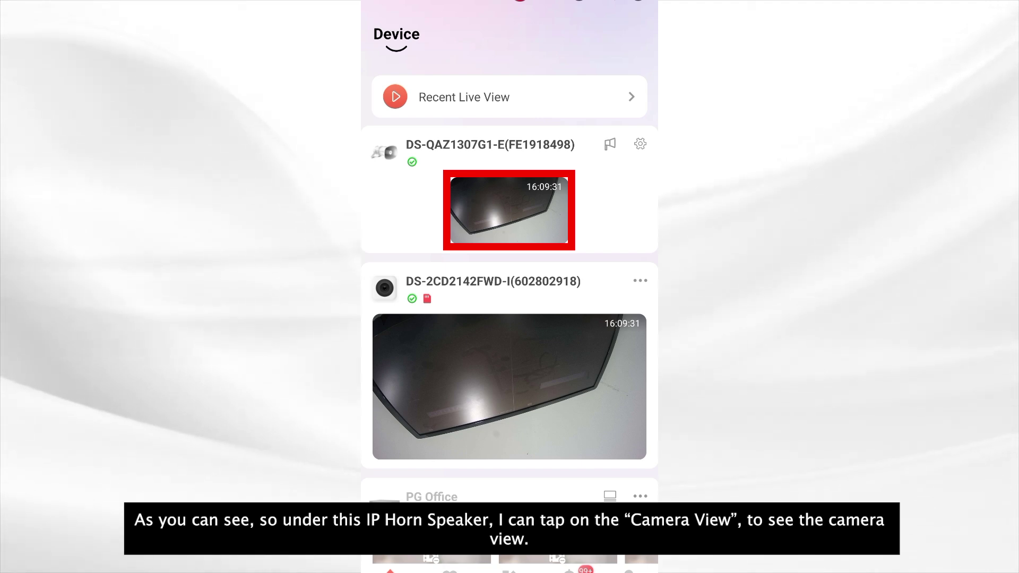
# Step: Open the full live view from the camera thumbnail under the DS-QAZ1307G1-E speaker
pyautogui.click(509, 209)
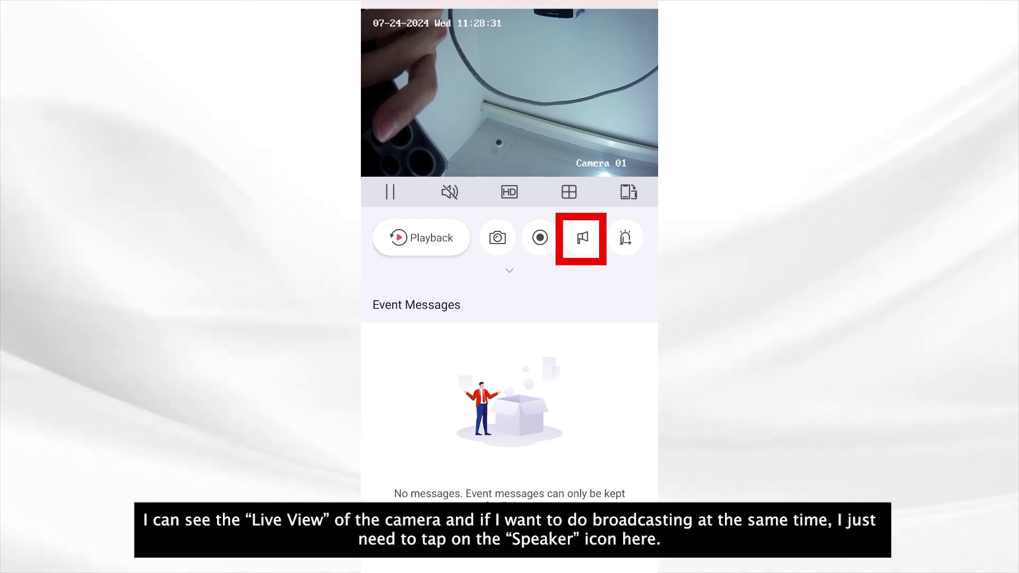
# Step: Open the Speak panel and use the Speak button to broadcast a short test announcement through the horn speaker
pyautogui.click(586, 244)
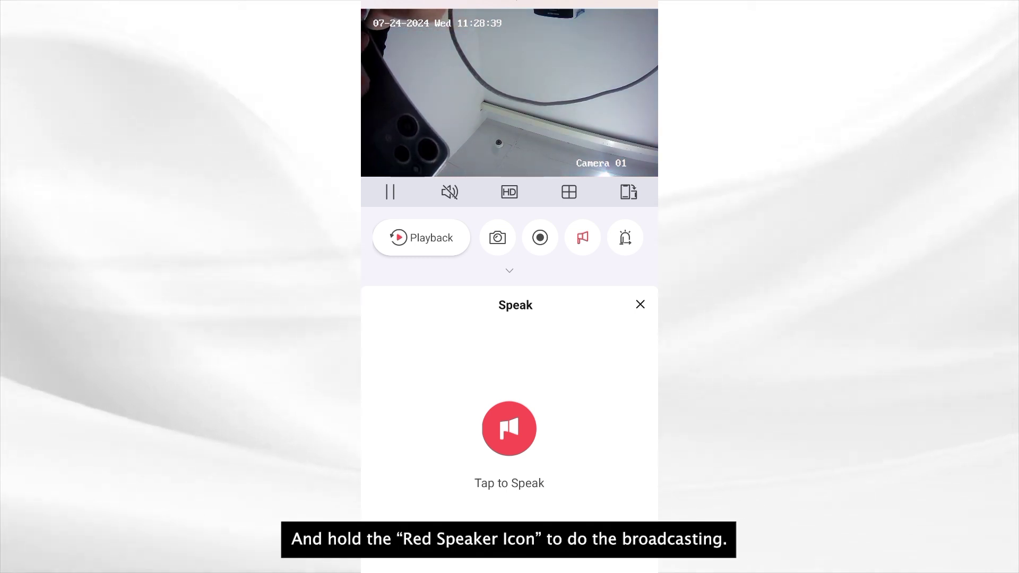
pyautogui.click(492, 434)
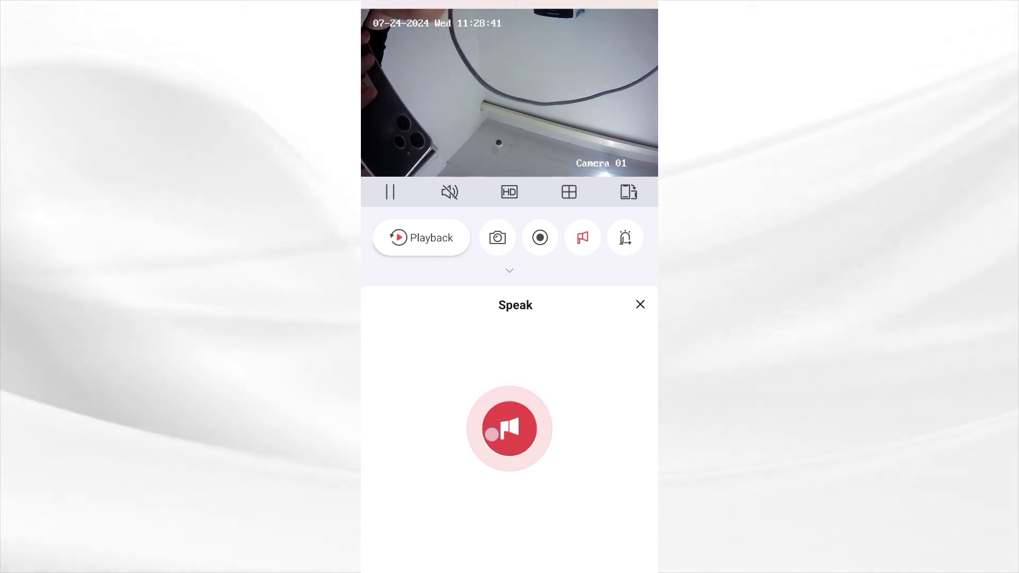
pyautogui.click(492, 435)
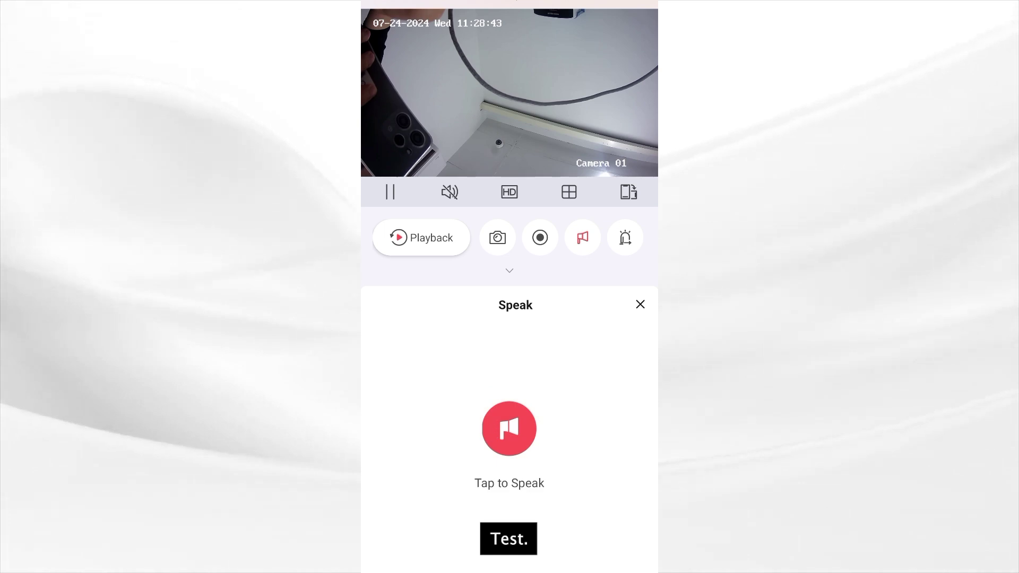